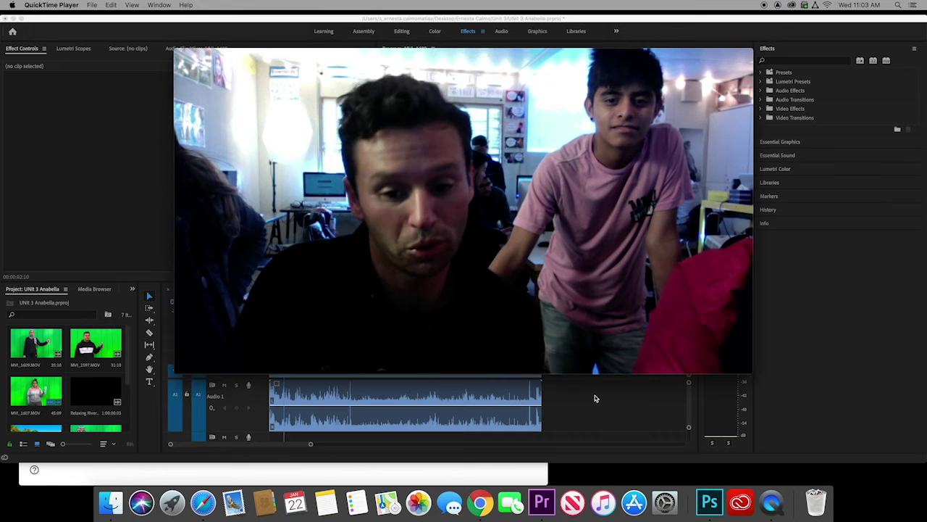
Step: Widen the Program monitor and park the playhead near 00:00:07:02 in the green-screen clip
left_click(595, 398)
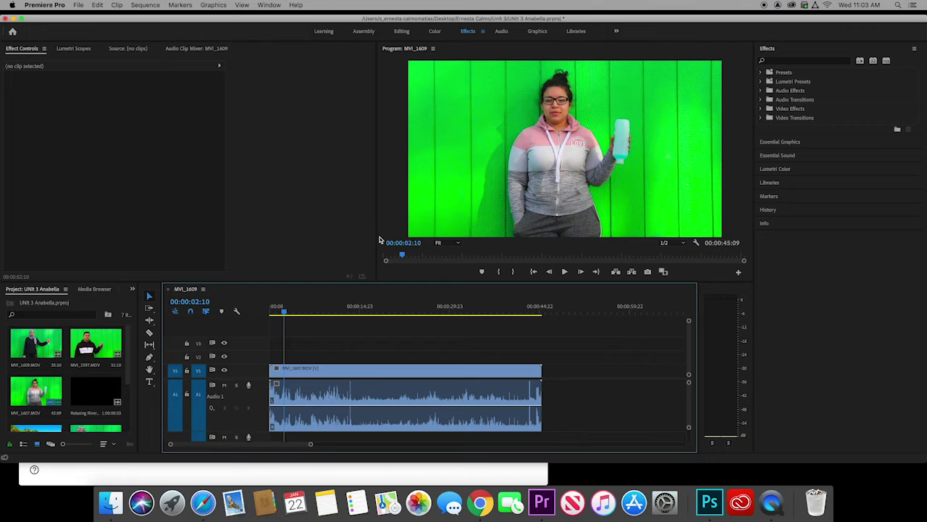
left_click_drag(376, 238, 313, 239)
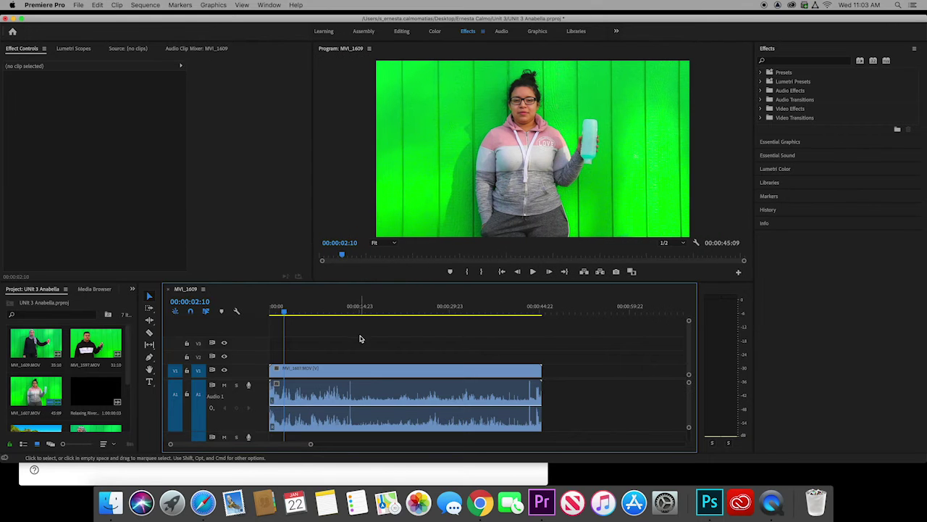
left_click_drag(284, 310, 312, 311)
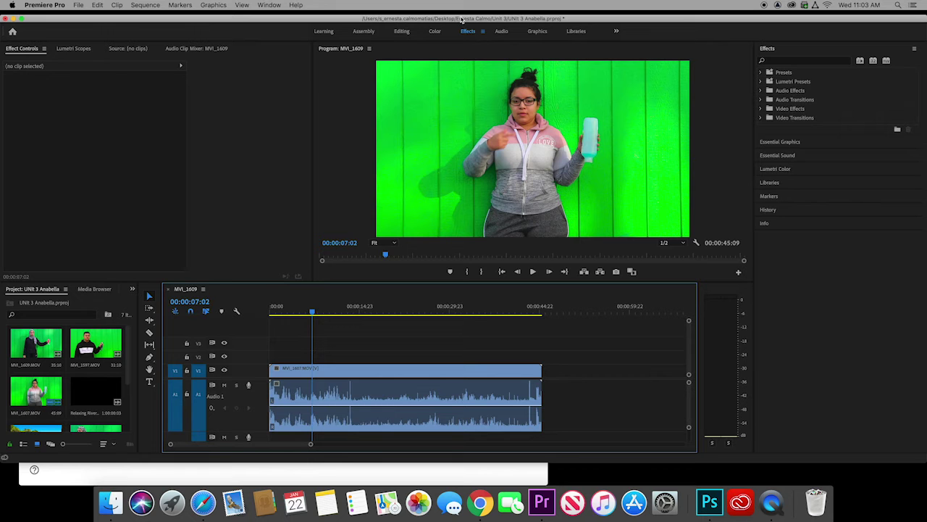
left_click(270, 5)
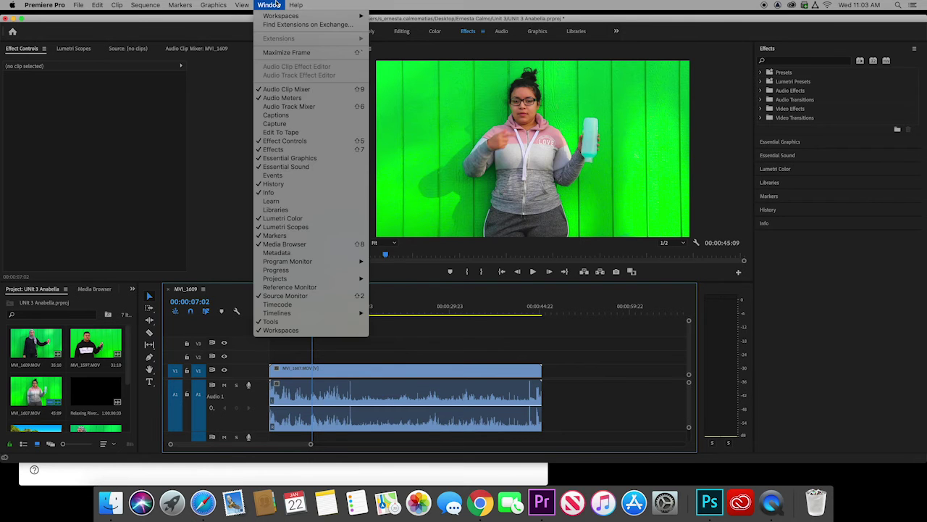
mouse_move(281, 15)
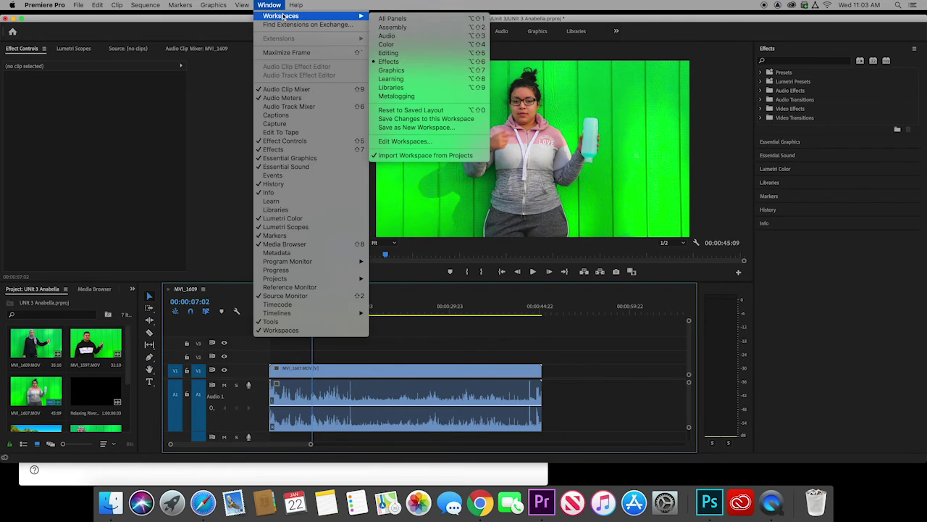
left_click(442, 64)
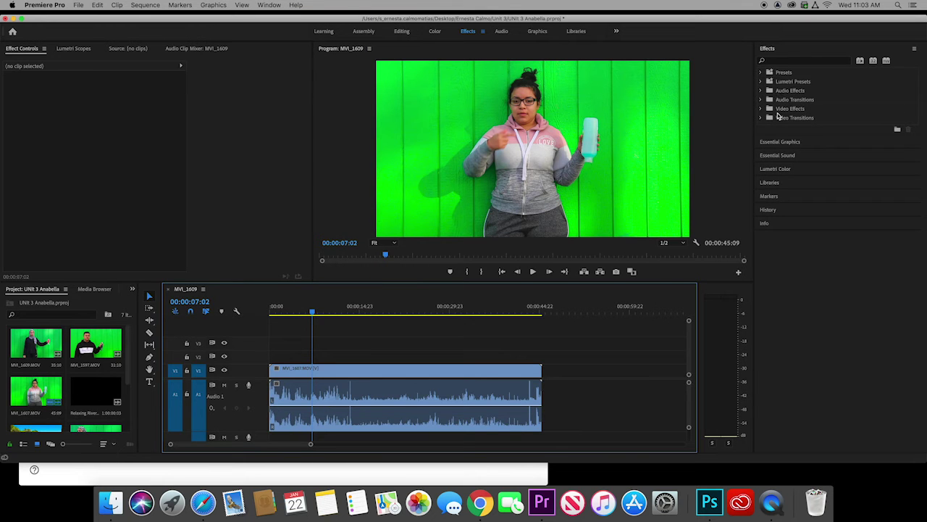
Step: Search Effects for 'keying' and drag Ultra Key onto the green-screen clip on V1
left_click(776, 64)
type("k")
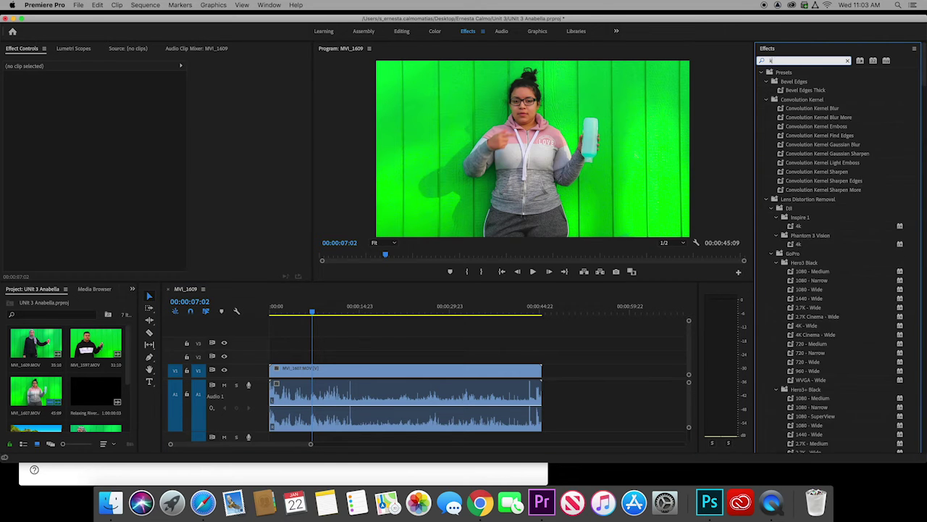
type("eying")
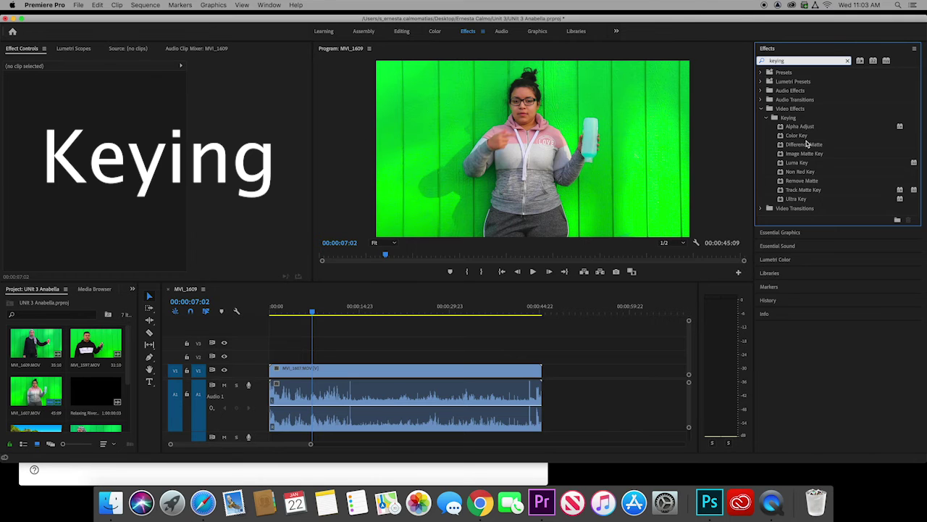
left_click(814, 199)
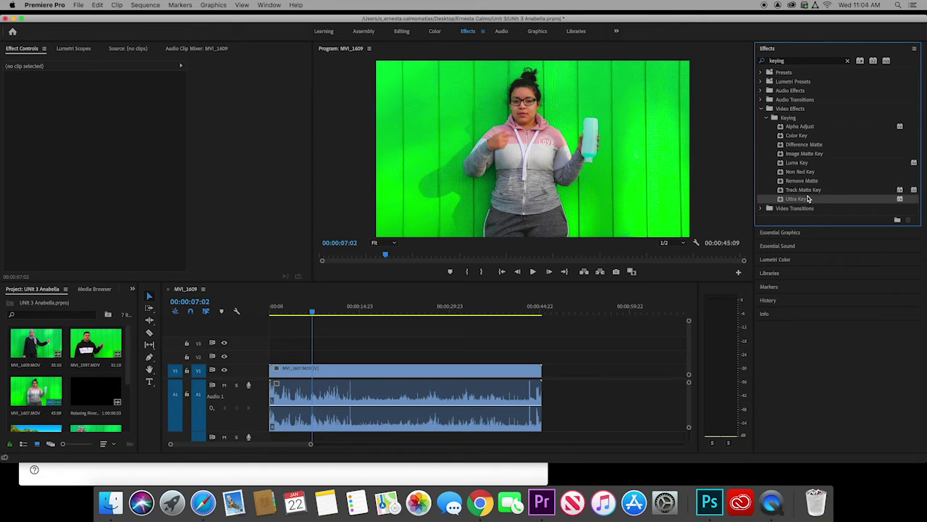
left_click_drag(809, 198, 509, 376)
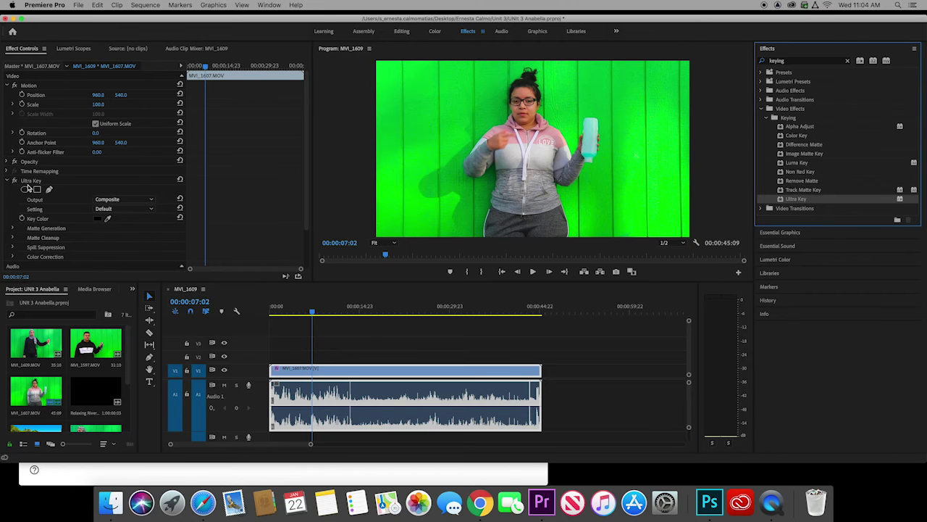
Step: Set Ultra Key's Key Color by sampling the green backdrop in the Program monitor
left_click(26, 51)
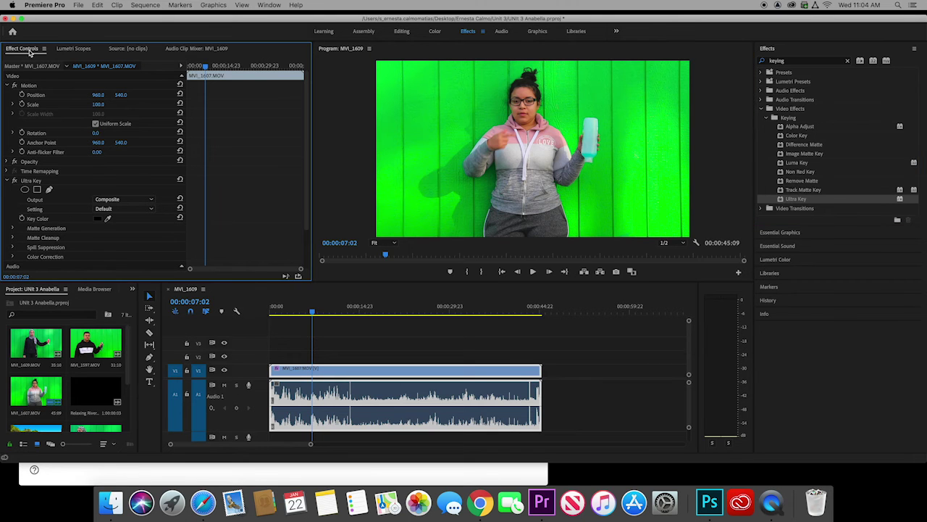
left_click(108, 221)
left_click(454, 111)
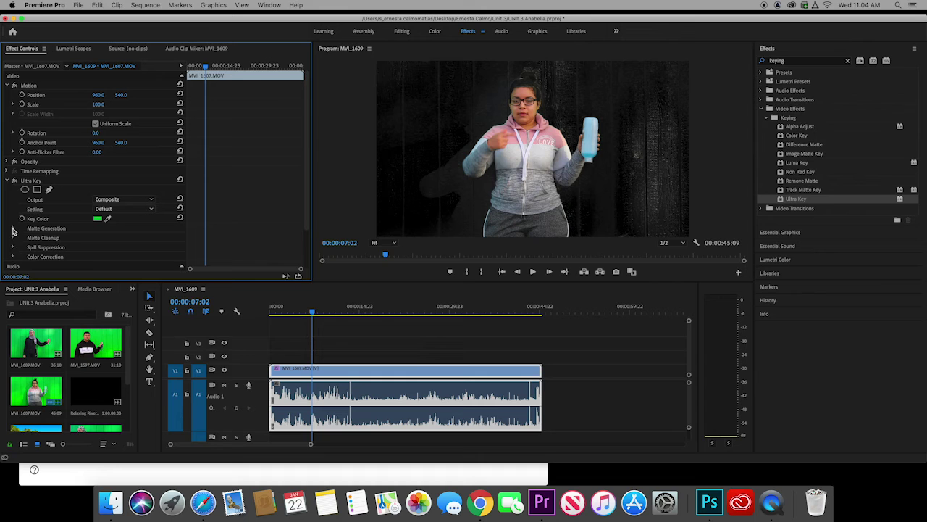
Step: Expand Ultra Key's Matte Generation and scrub Pedestal up to 62
left_click(12, 231)
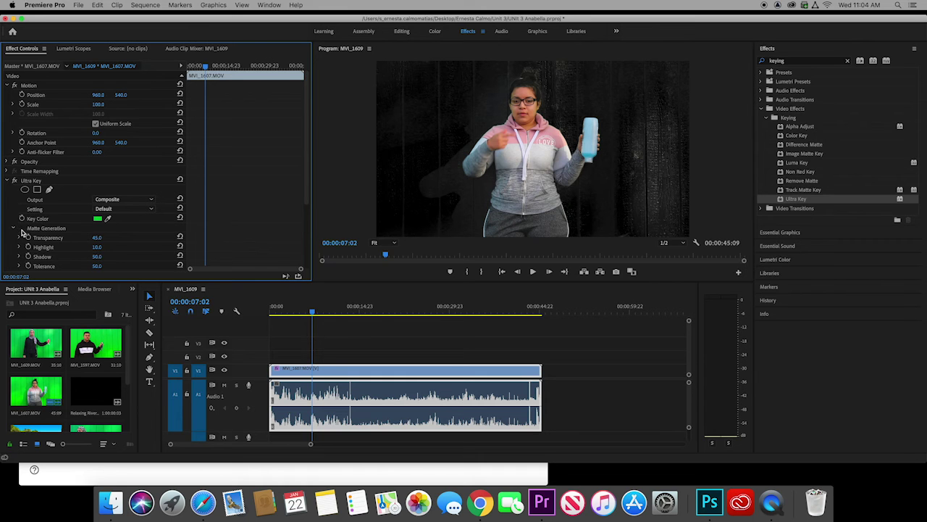
left_click(13, 229)
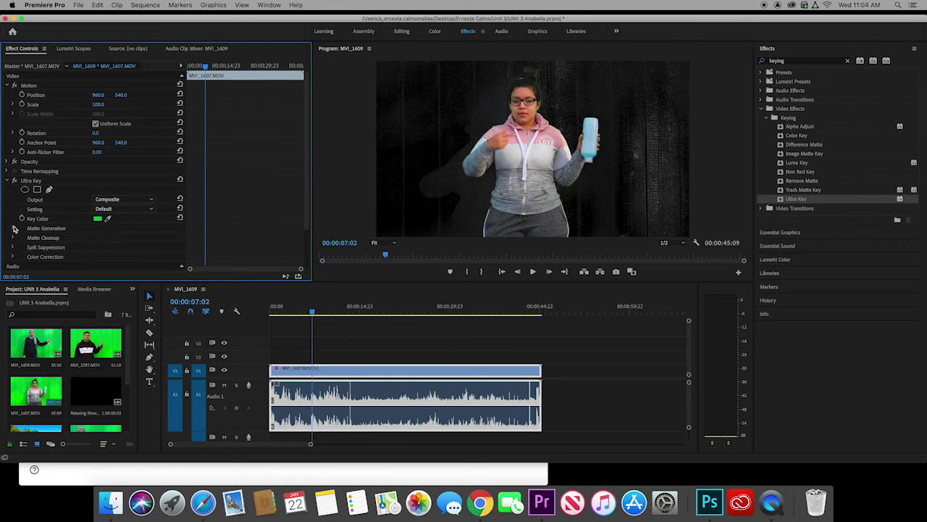
left_click(13, 231)
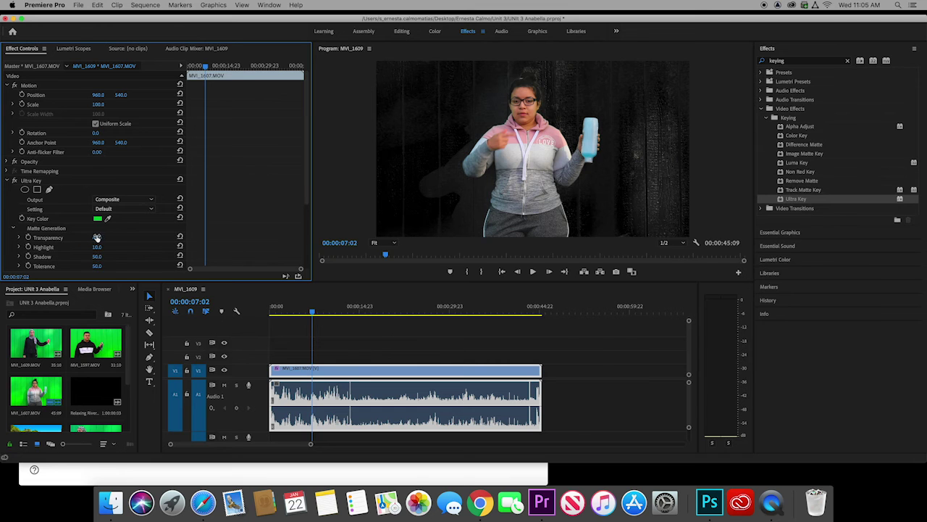
scroll(110, 248, "down", 1)
scroll(110, 248, "down", 1)
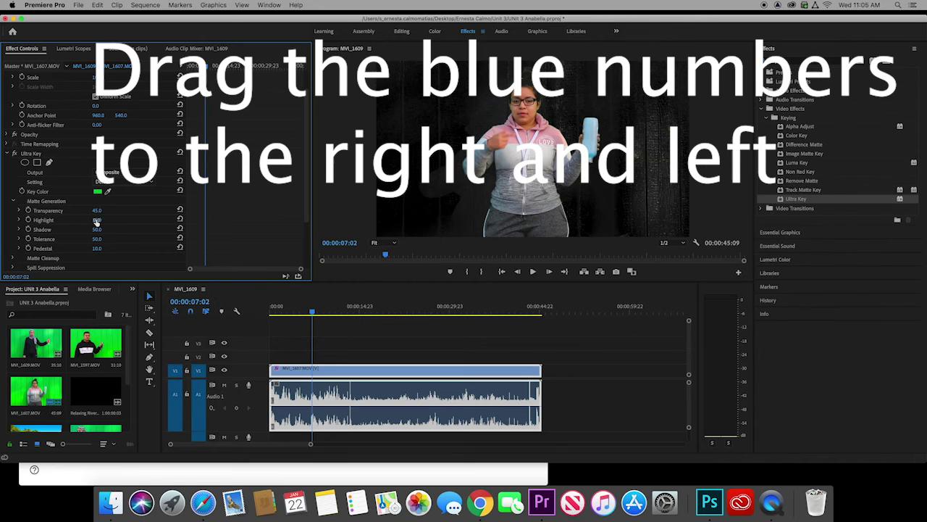
mouse_move(97, 222)
left_mouse_down()
mouse_move(125, 223)
mouse_move(97, 222)
left_mouse_up()
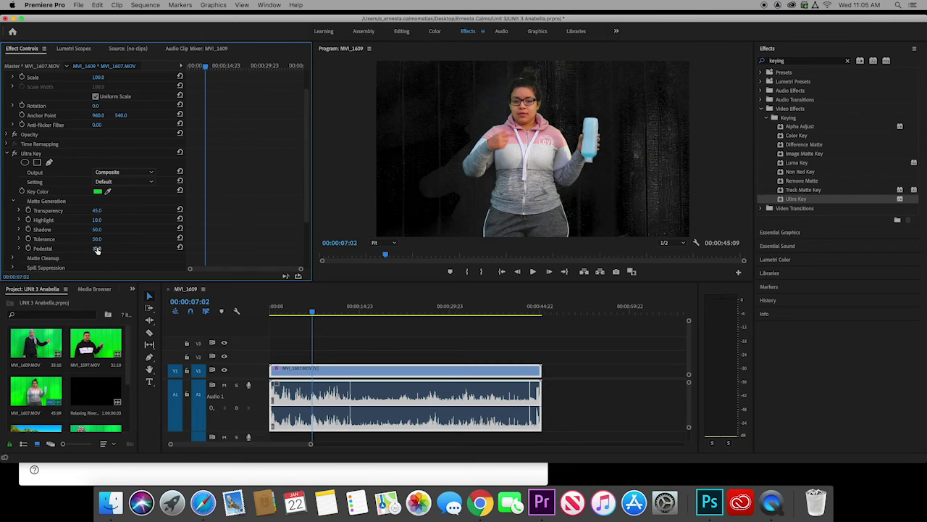
mouse_move(97, 248)
left_mouse_down()
mouse_move(124, 248)
mouse_move(97, 248)
left_mouse_up()
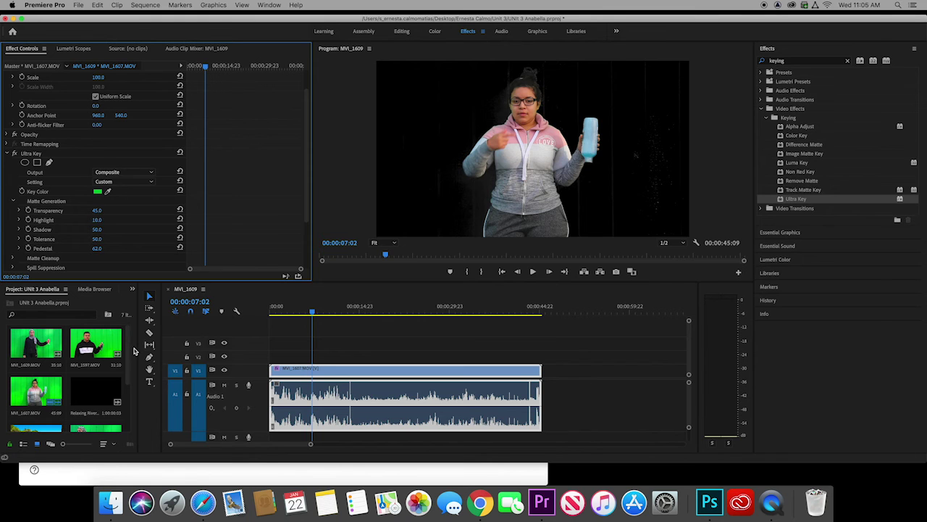
Step: Move MVI_1607 up to V2 and place the Las Olas beach clip on V1 beneath it
left_click(423, 374)
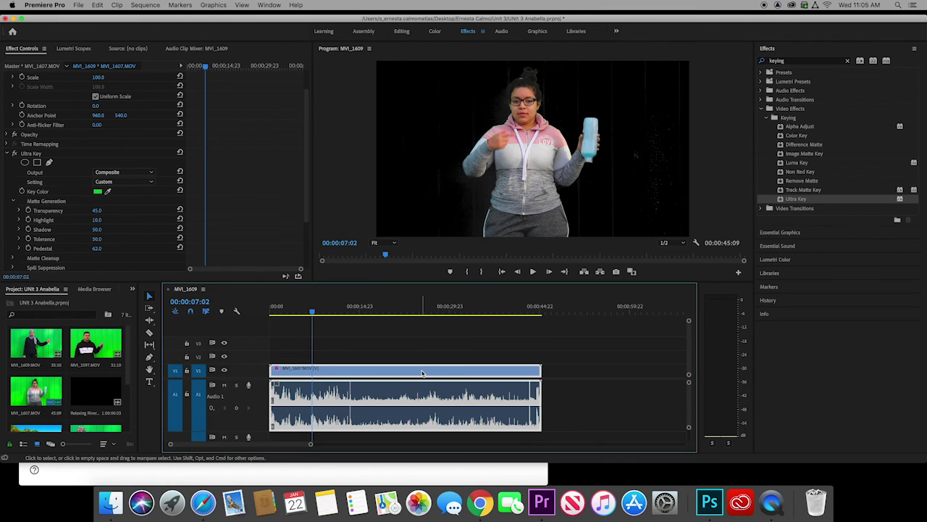
left_click_drag(423, 374, 424, 366)
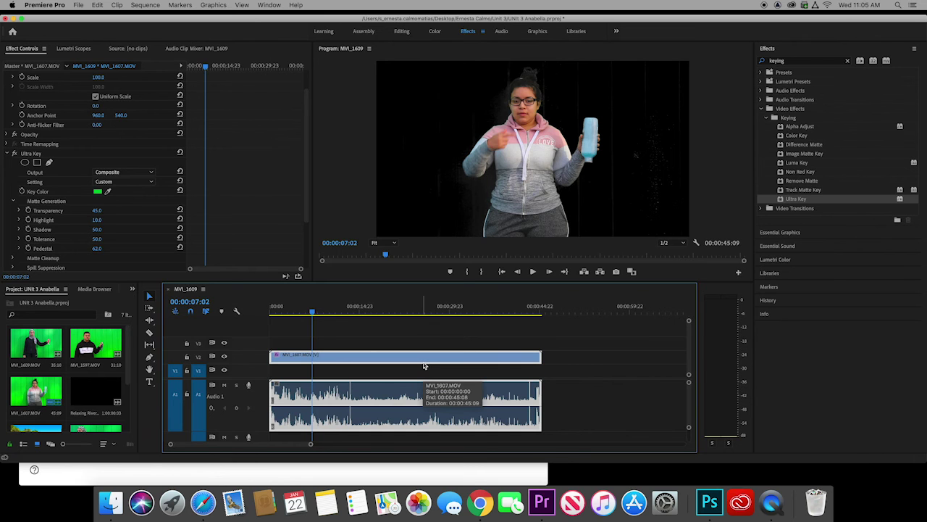
scroll(79, 410, "down", 3)
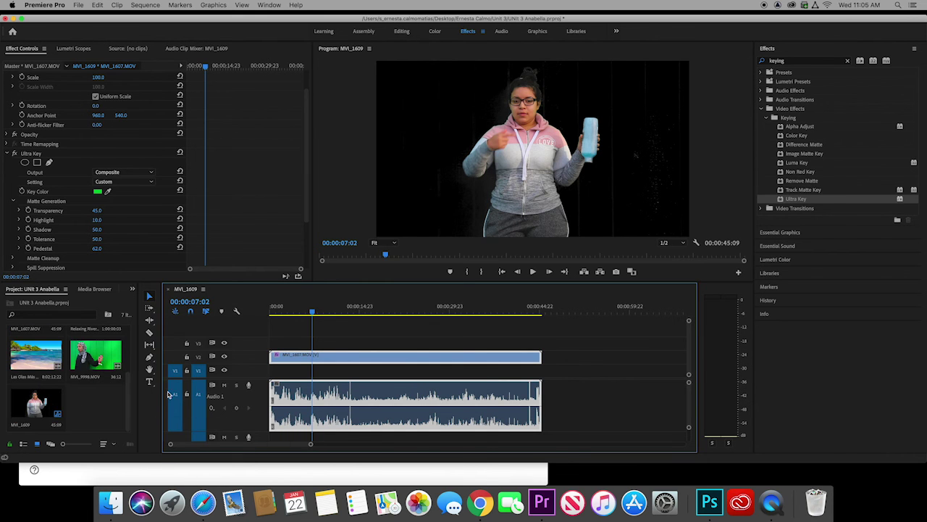
left_click_drag(25, 356, 274, 342)
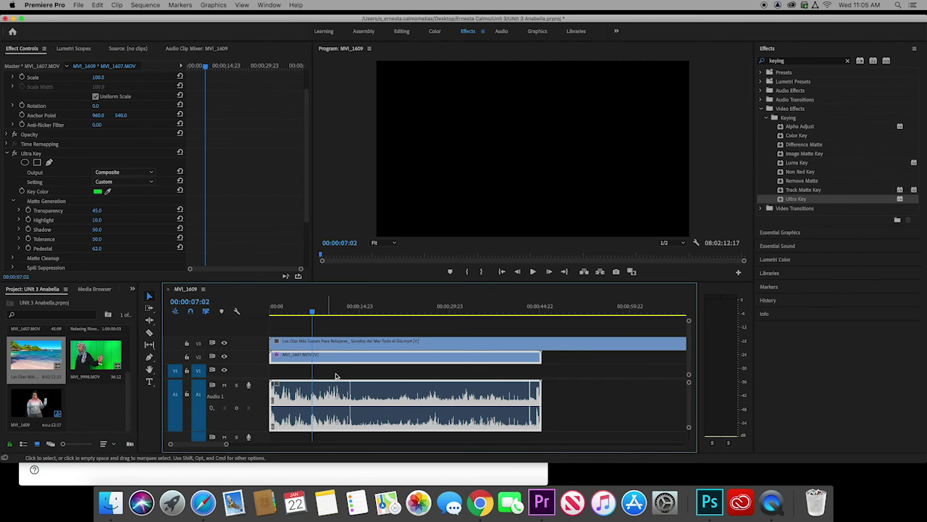
left_click_drag(348, 345, 353, 371)
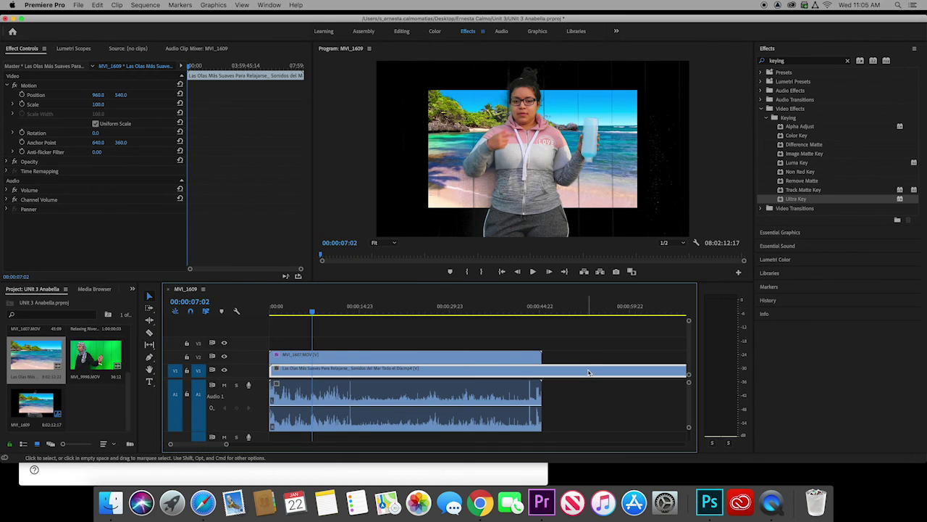
Step: Apply Scale to Frame Size to the Las Olas beach clip on V1
right_click(589, 371)
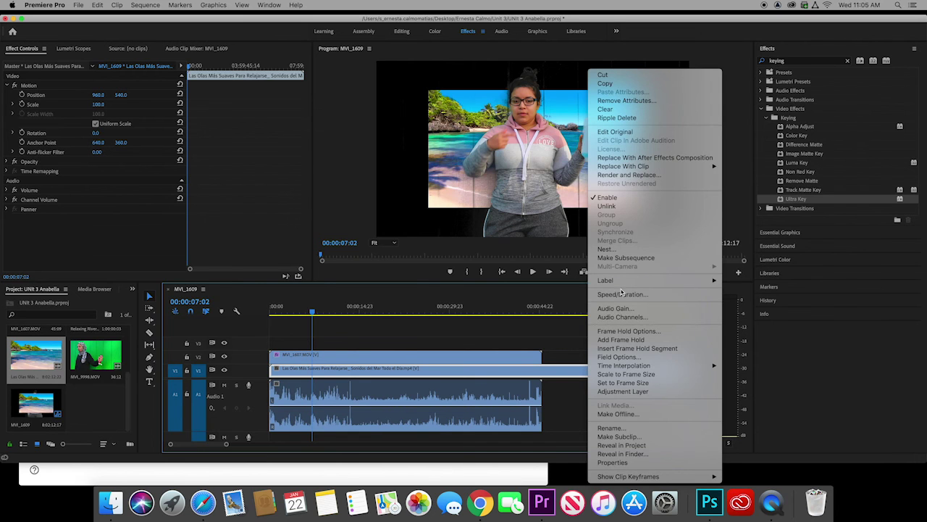
left_click(633, 375)
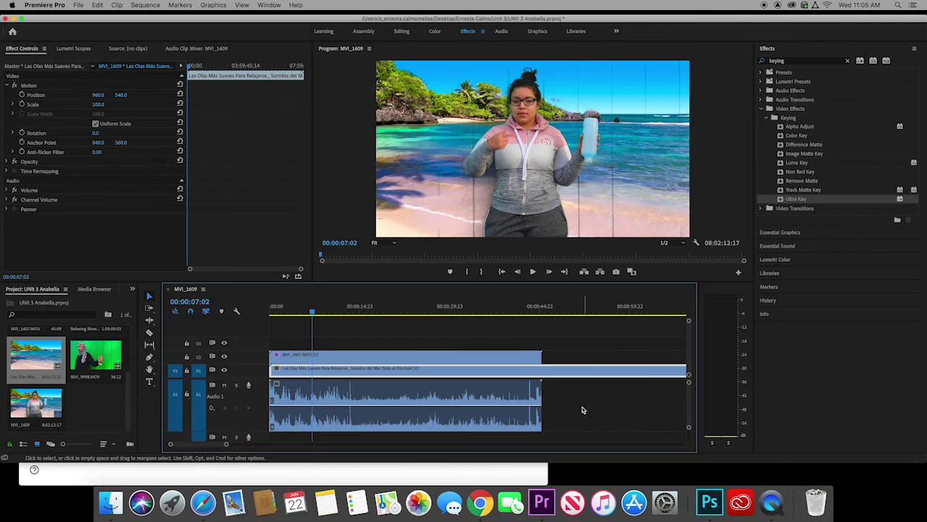
Step: Select MVI_1607 on V2 and adjust the Ultra Key Shadow to 53
left_click(333, 354)
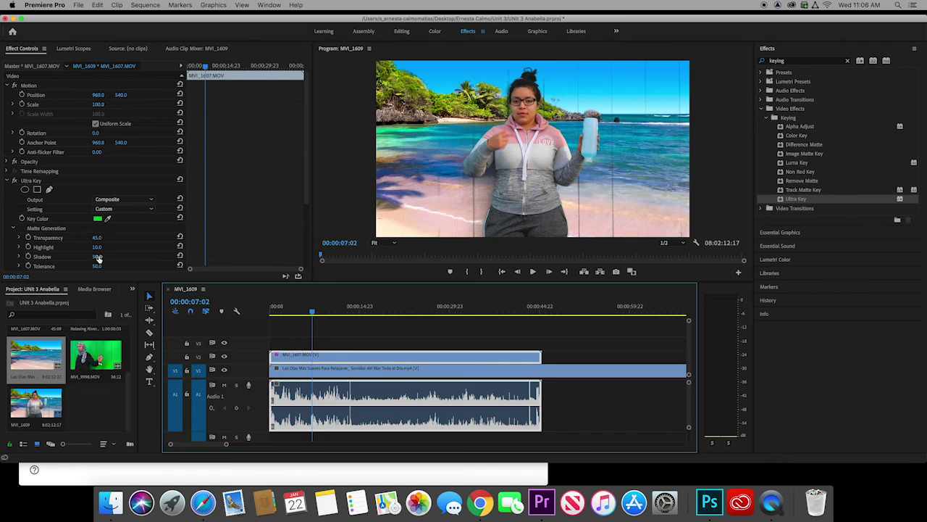
left_click(96, 257)
mouse_move(97, 257)
left_mouse_down()
mouse_move(73, 258)
mouse_move(97, 258)
left_mouse_up()
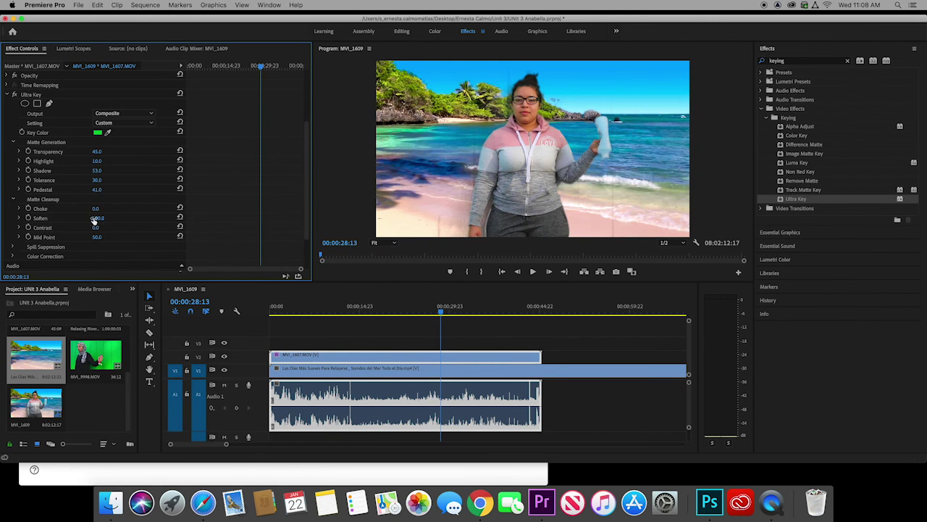
Step: Set Matte Cleanup to Choke 90, Soften 72, Contrast 57, then play back the composite
left_click(11, 199)
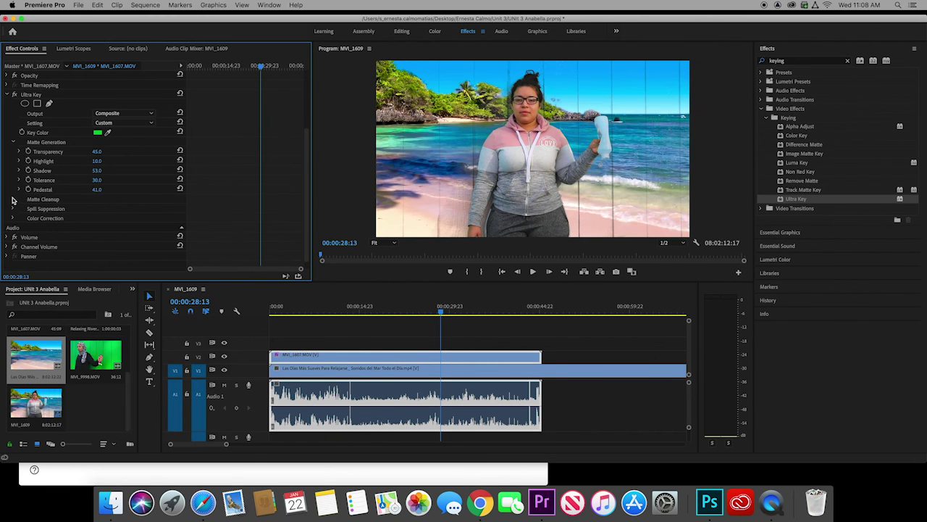
left_click(11, 199)
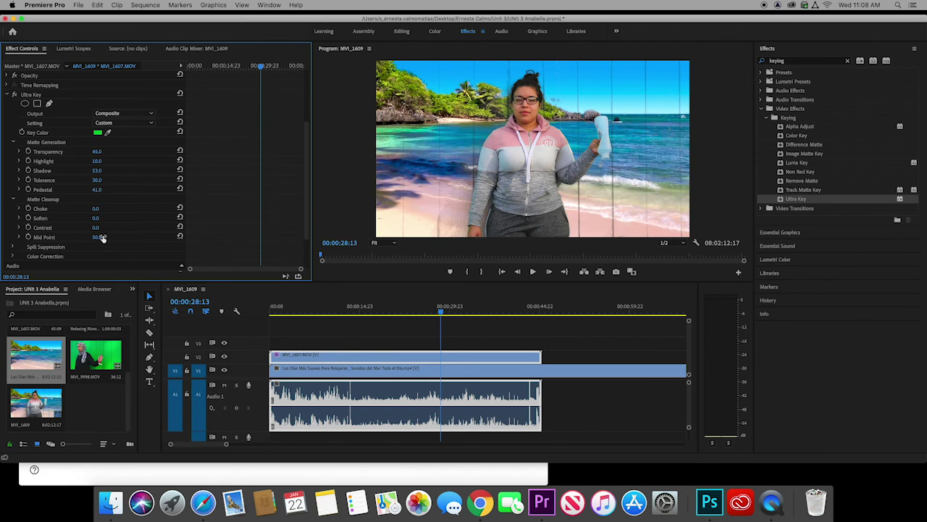
left_click_drag(96, 209, 150, 209)
left_click_drag(96, 217, 147, 217)
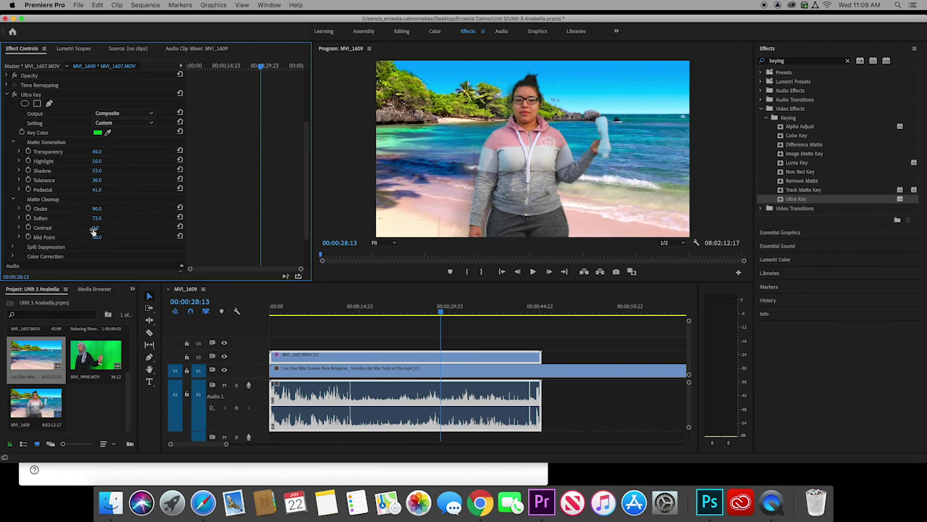
left_click_drag(94, 227, 136, 227)
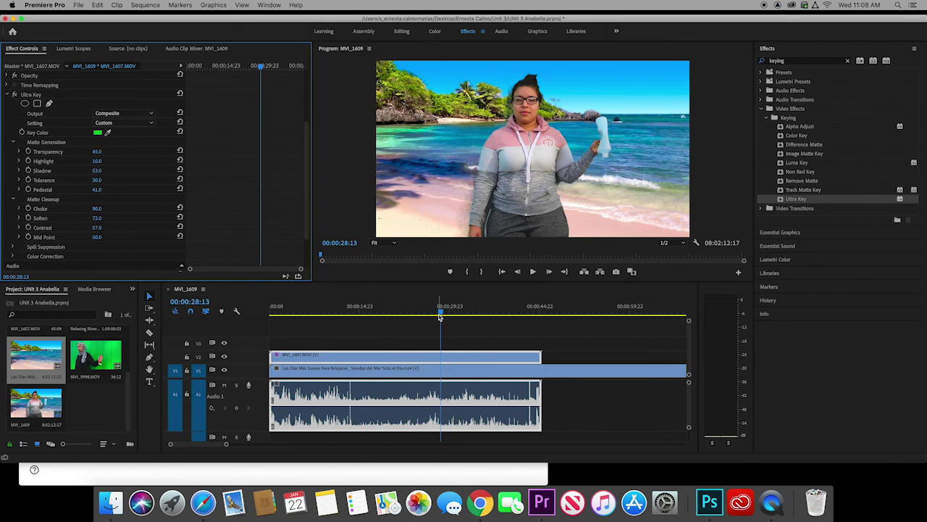
left_click_drag(441, 312, 358, 316)
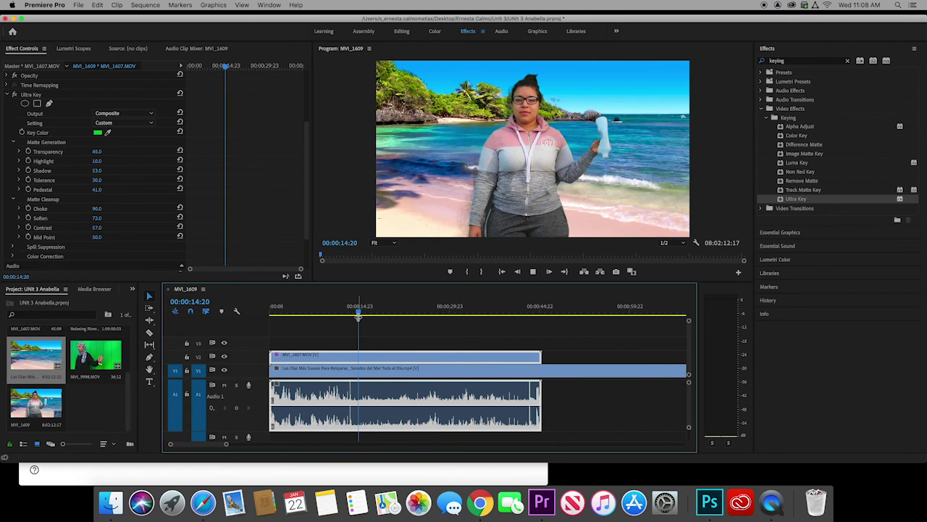
key("space")
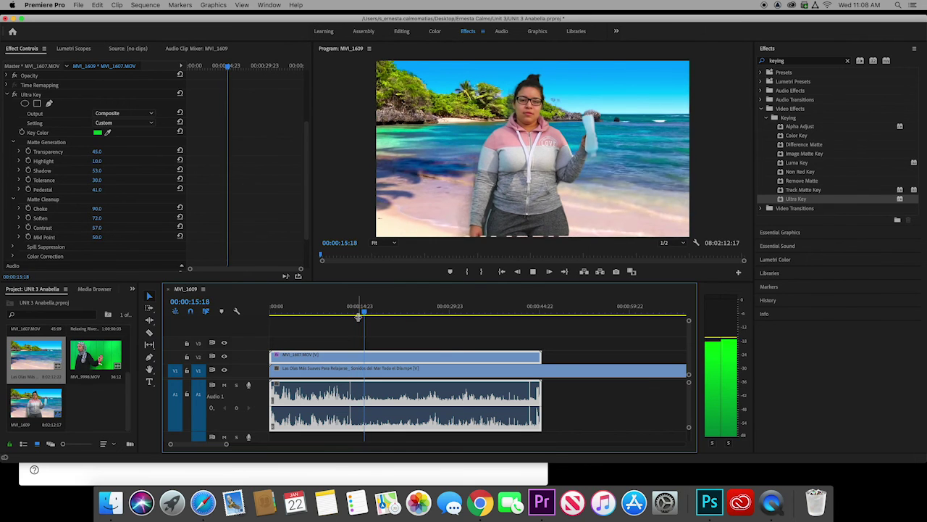